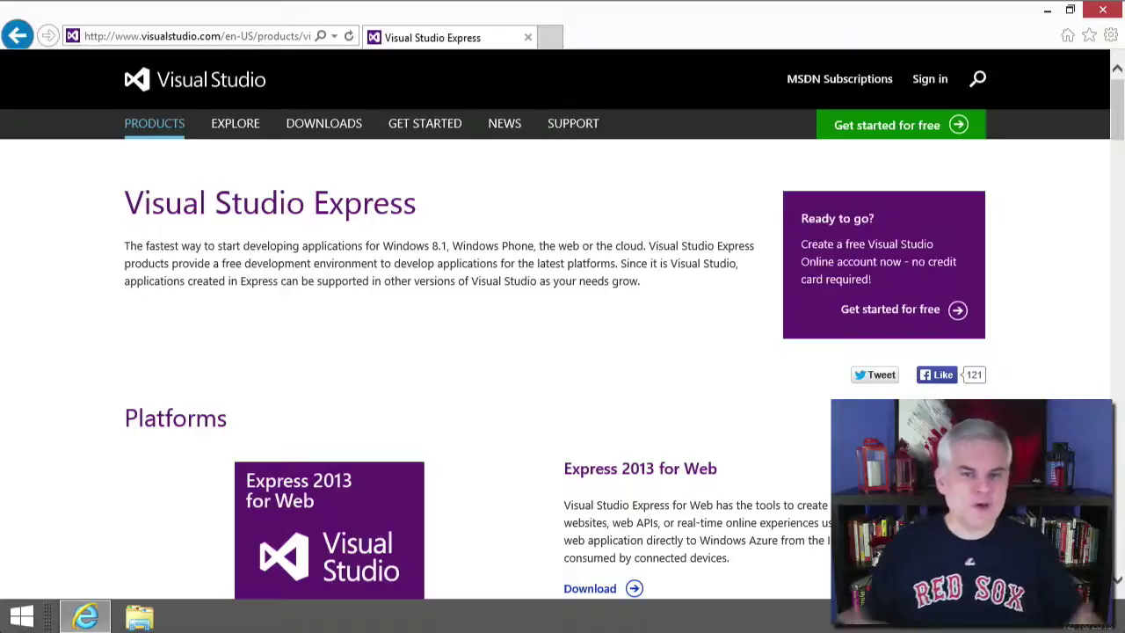
Compare each Express 2013 edition's system requirements on visualstudio.com, then switch to the Start screen.
scroll(690, 400, "down", 3)
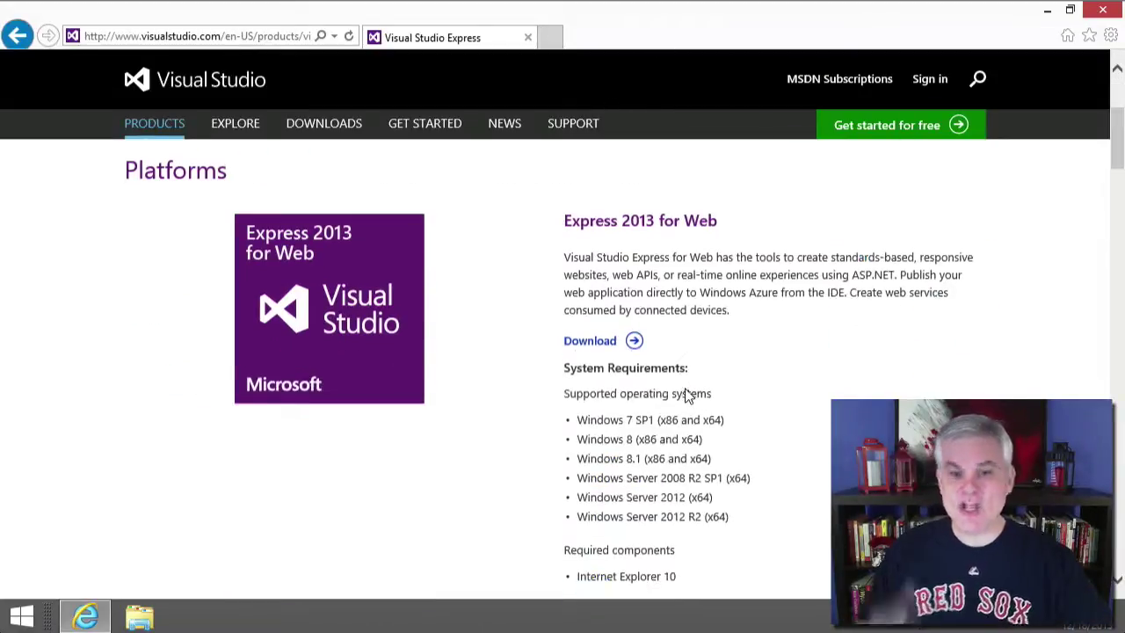
scroll(688, 396, "down", 6)
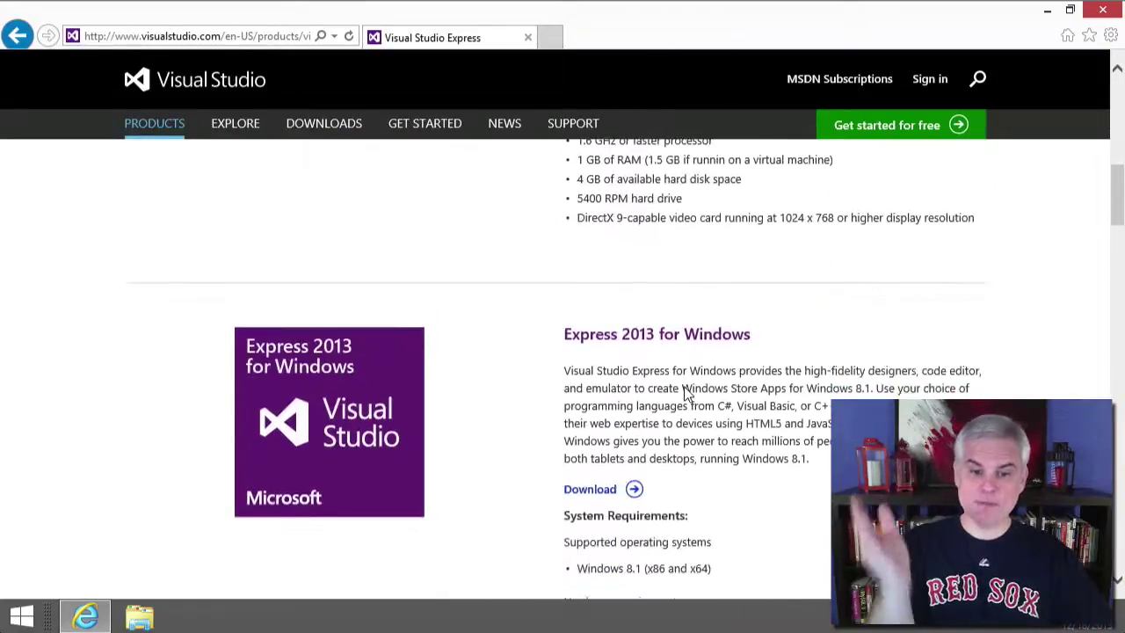
scroll(688, 395, "down", 7)
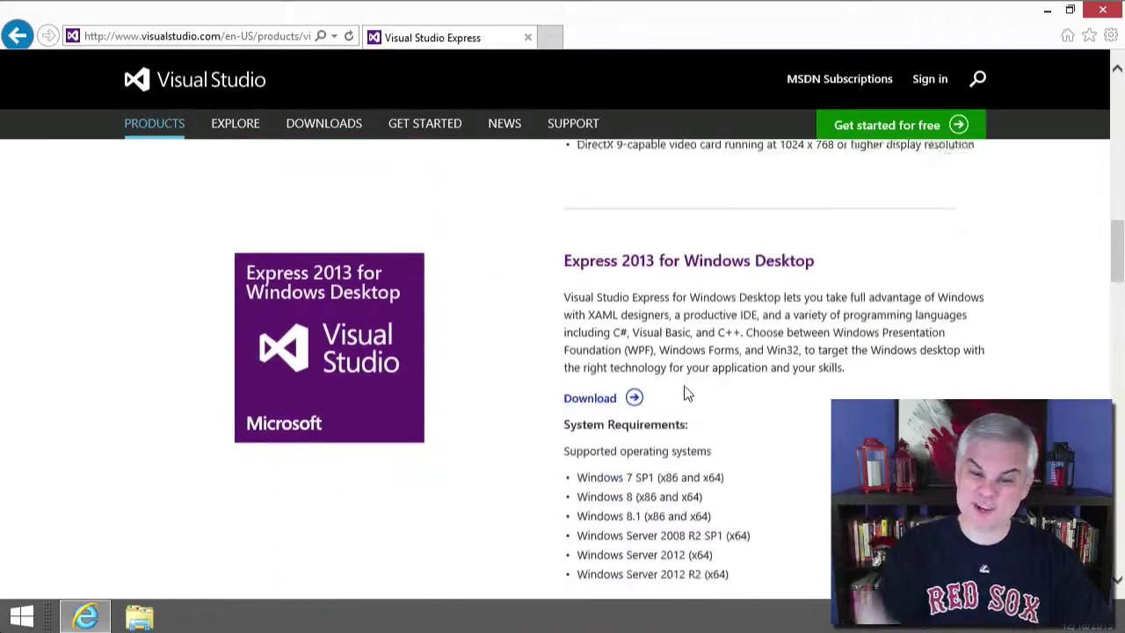
scroll(689, 395, "down", 6)
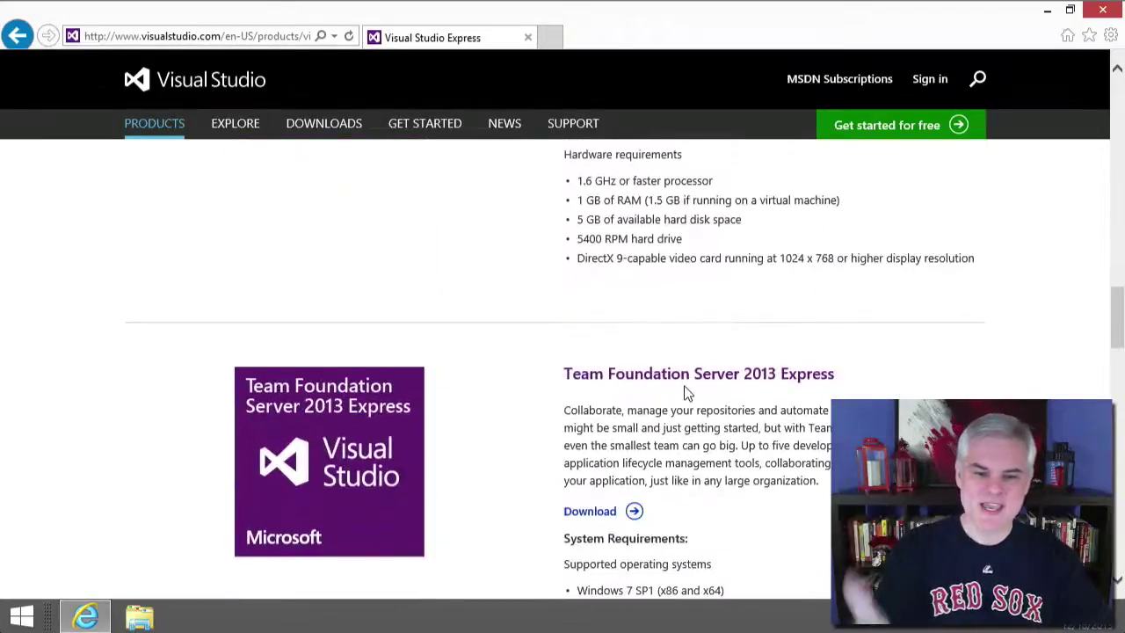
scroll(689, 394, "up", 2)
scroll(689, 395, "up", 4)
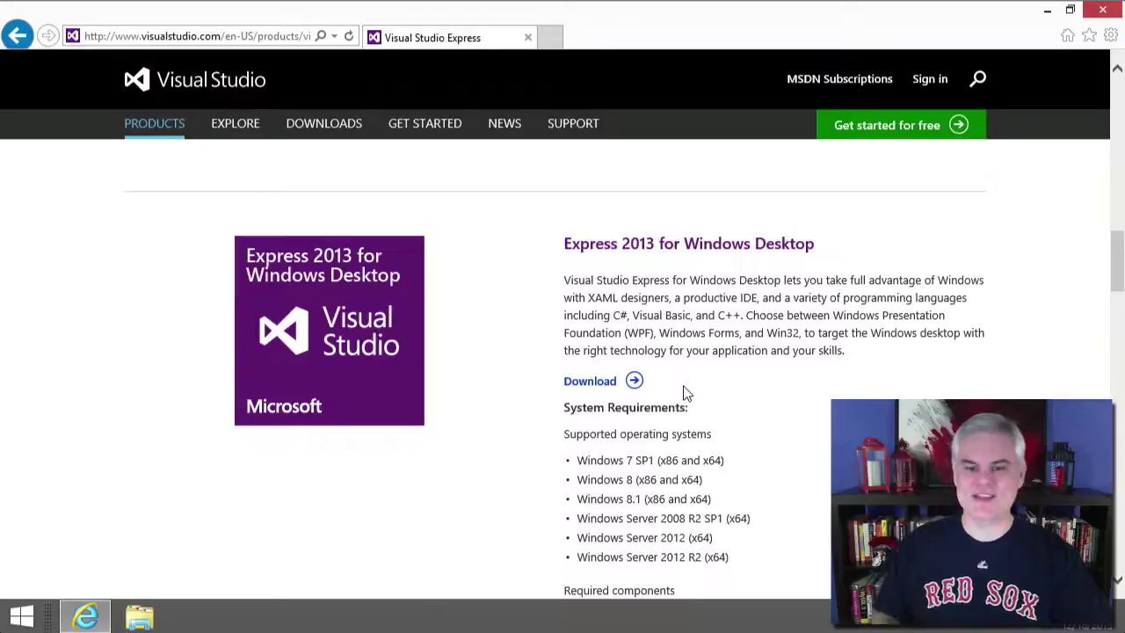
scroll(688, 395, "down", 3)
scroll(687, 393, "down", 11)
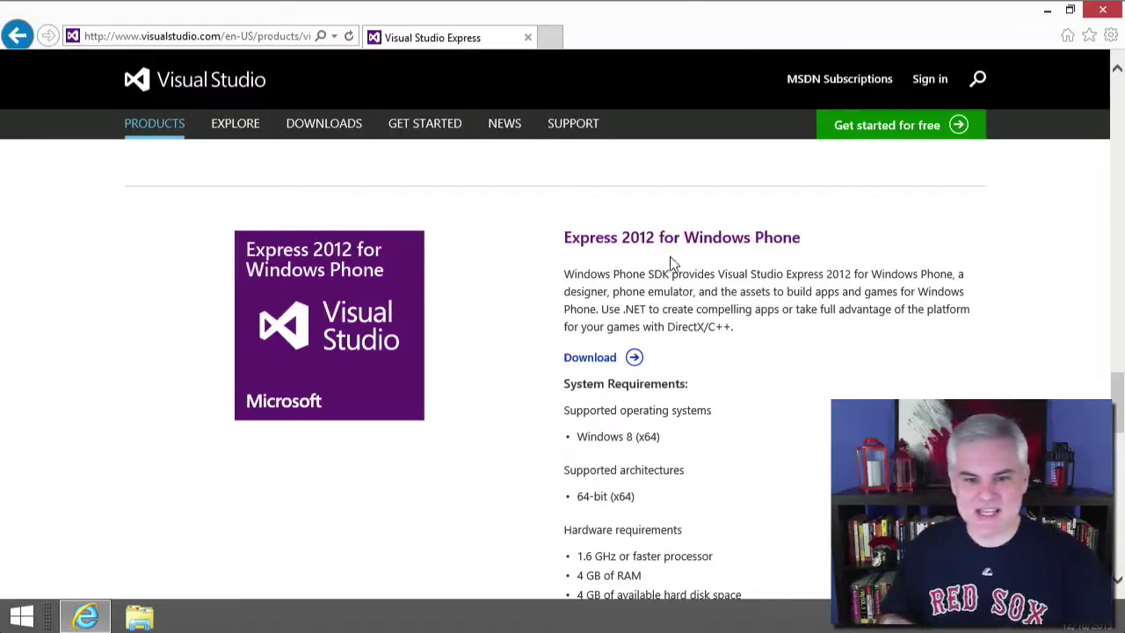
scroll(670, 268, "down", 5)
scroll(670, 270, "up", 6)
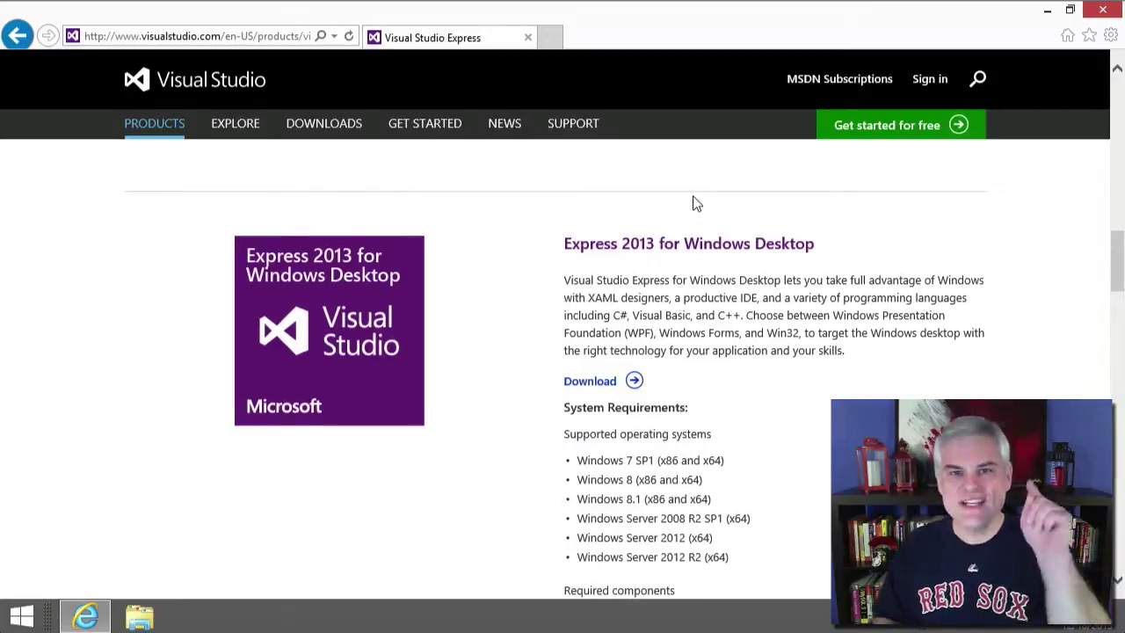
scroll(695, 204, "up", 1)
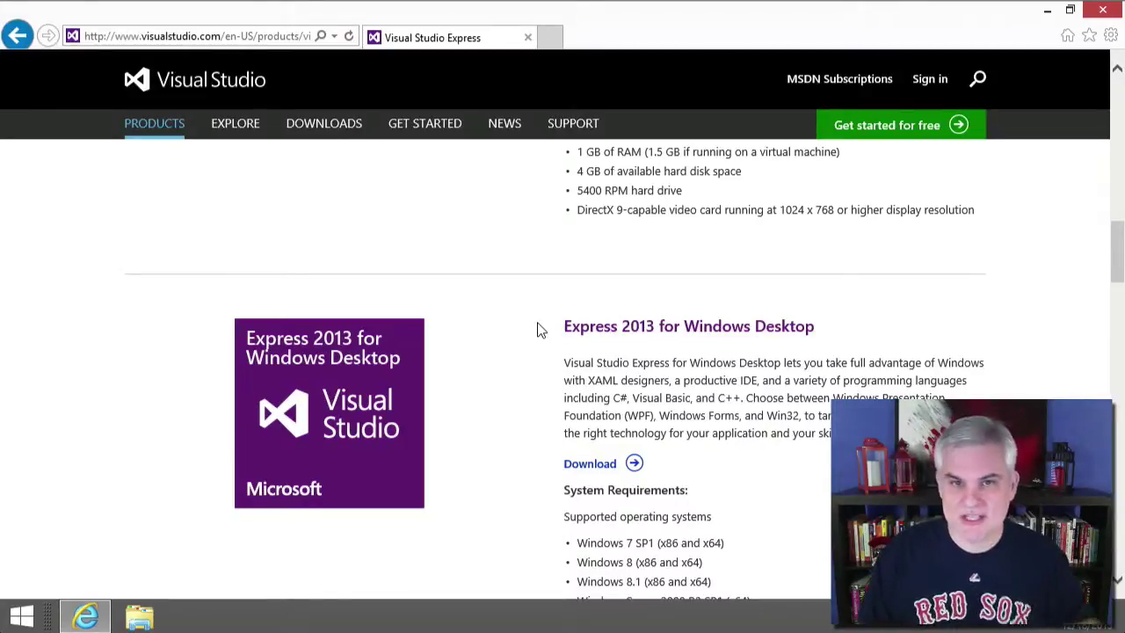
scroll(545, 384, "up", 4)
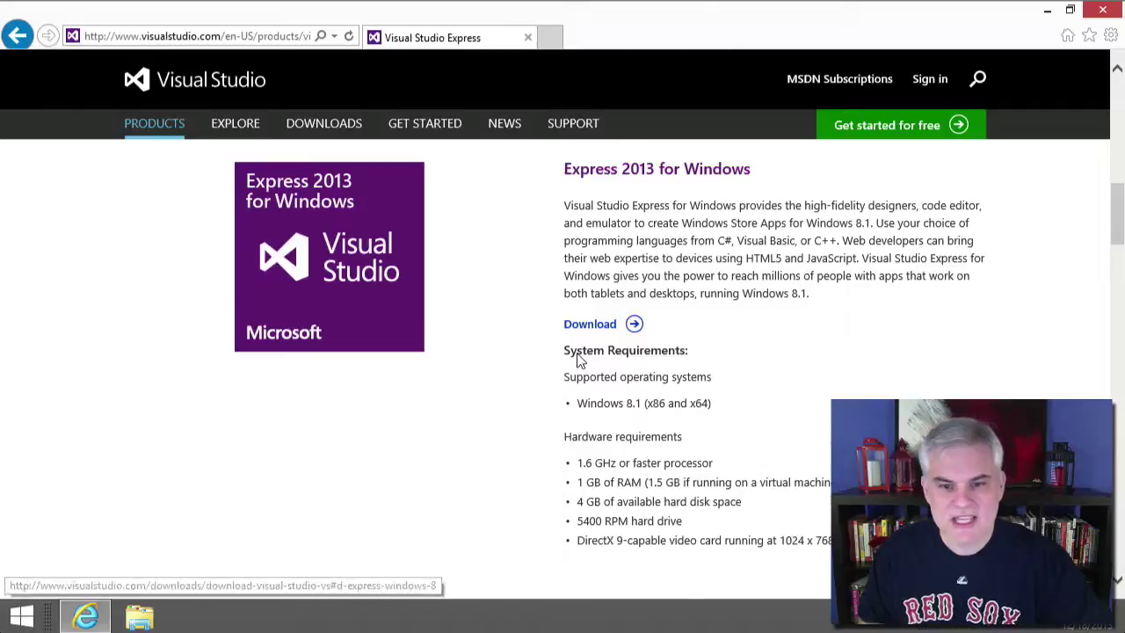
scroll(581, 352, "down", 4)
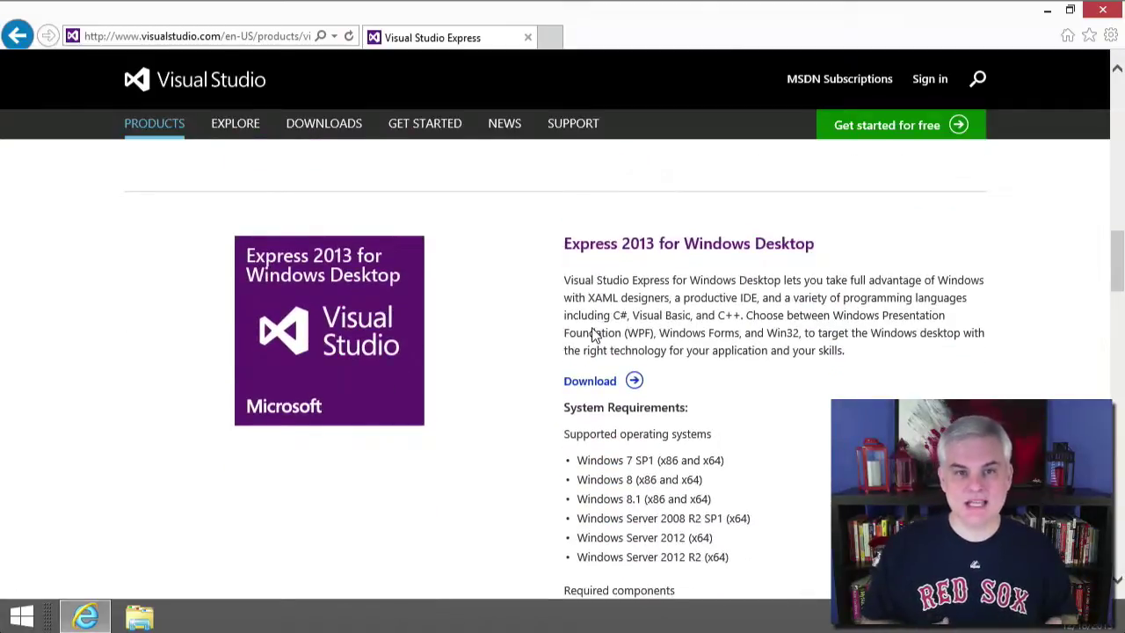
scroll(538, 358, "up", 5)
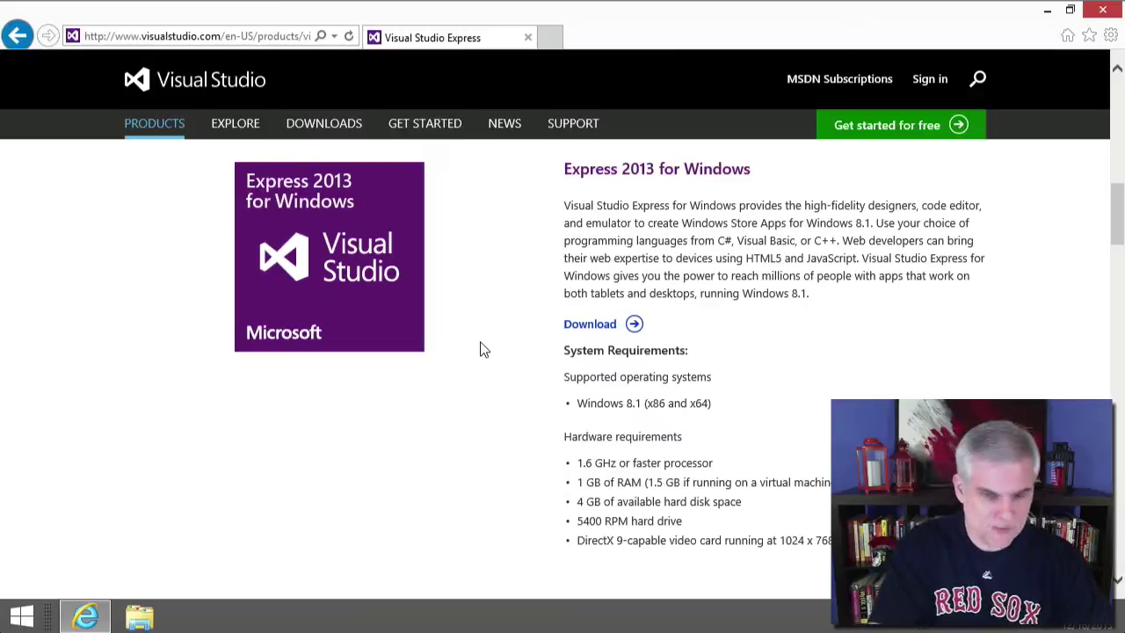
key("super")
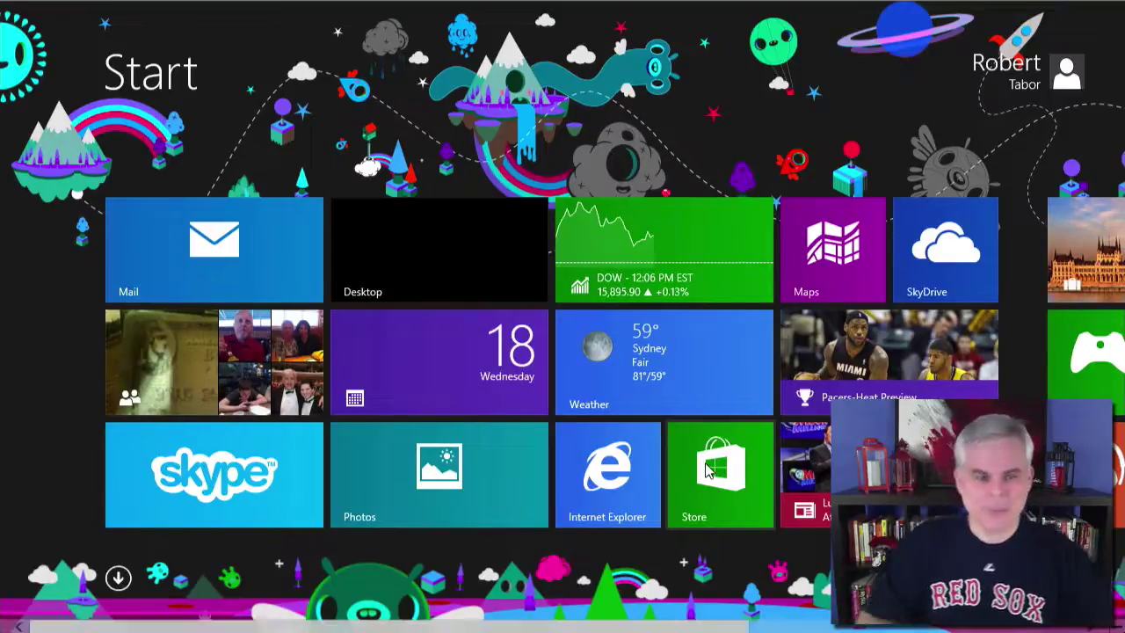
Go back to the desktop browser and open the Express 2013 for Windows Desktop download.
left_click(391, 272)
scroll(454, 372, "up", 1)
scroll(454, 372, "down", 6)
scroll(454, 372, "up", 1)
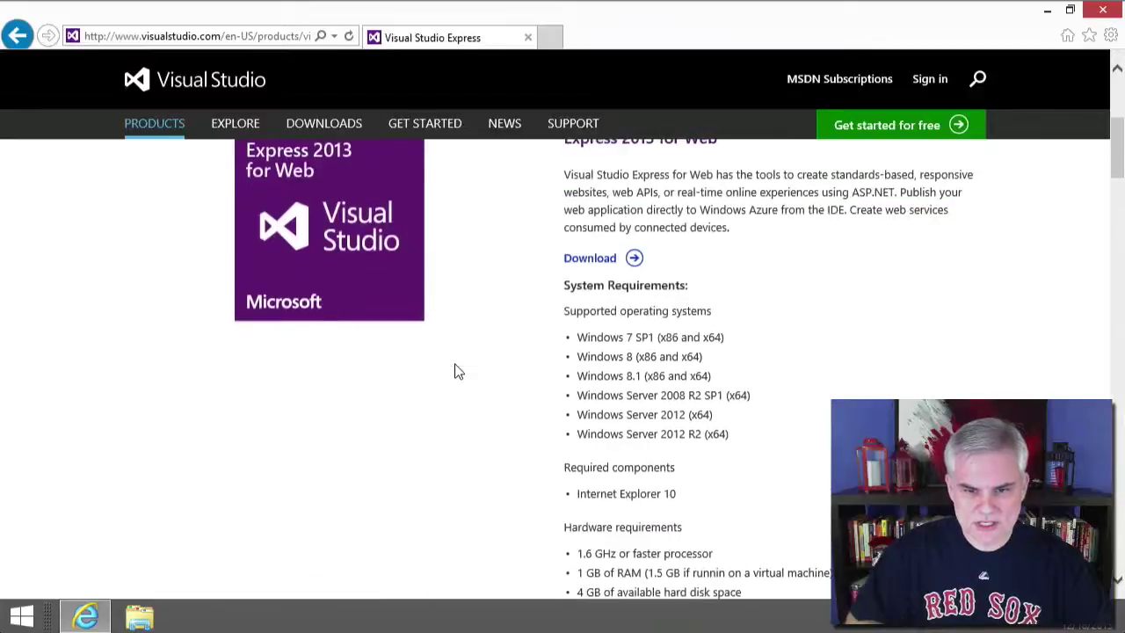
scroll(455, 372, "down", 10)
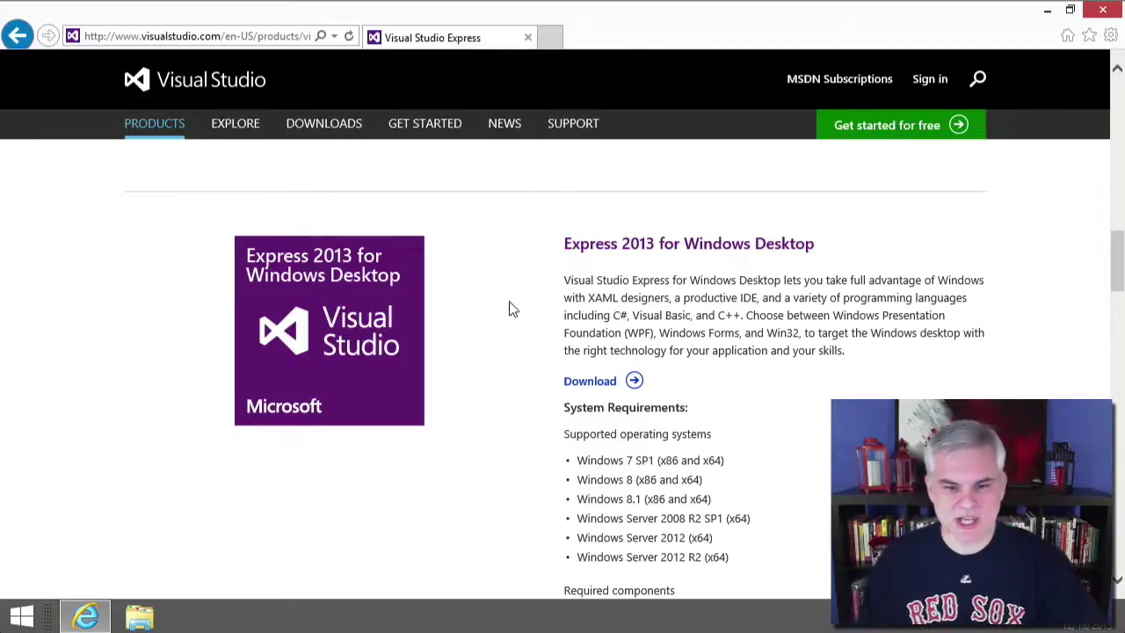
left_click(595, 381)
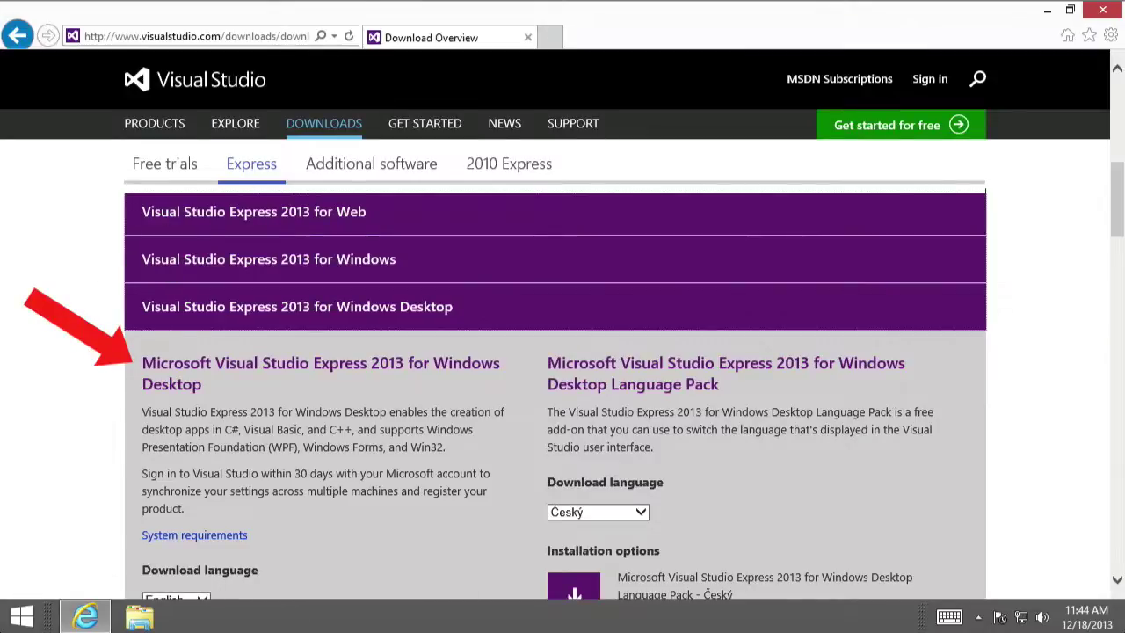
Keep English as the download language and show the Windows Desktop installation options.
scroll(91, 356, "down", 2)
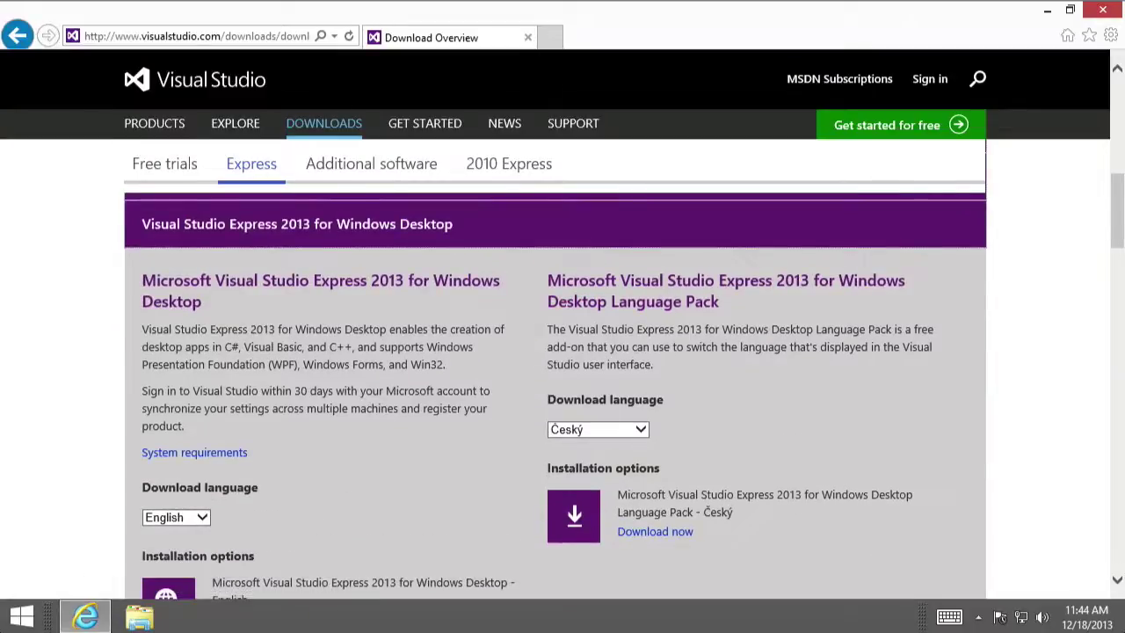
scroll(71, 464, "down", 4)
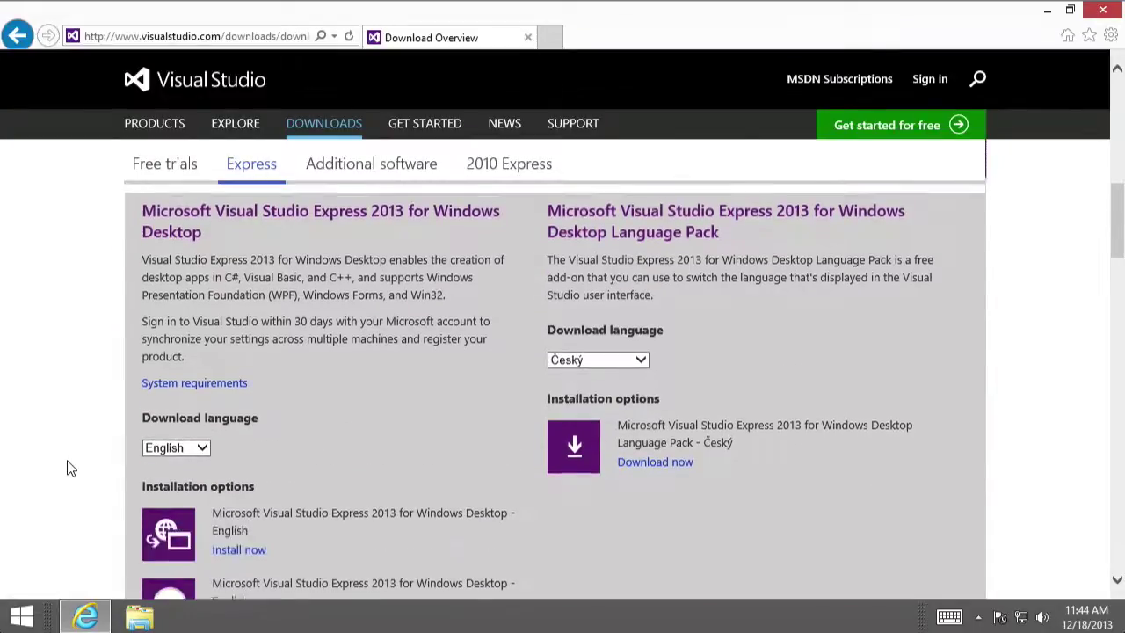
left_click(202, 355)
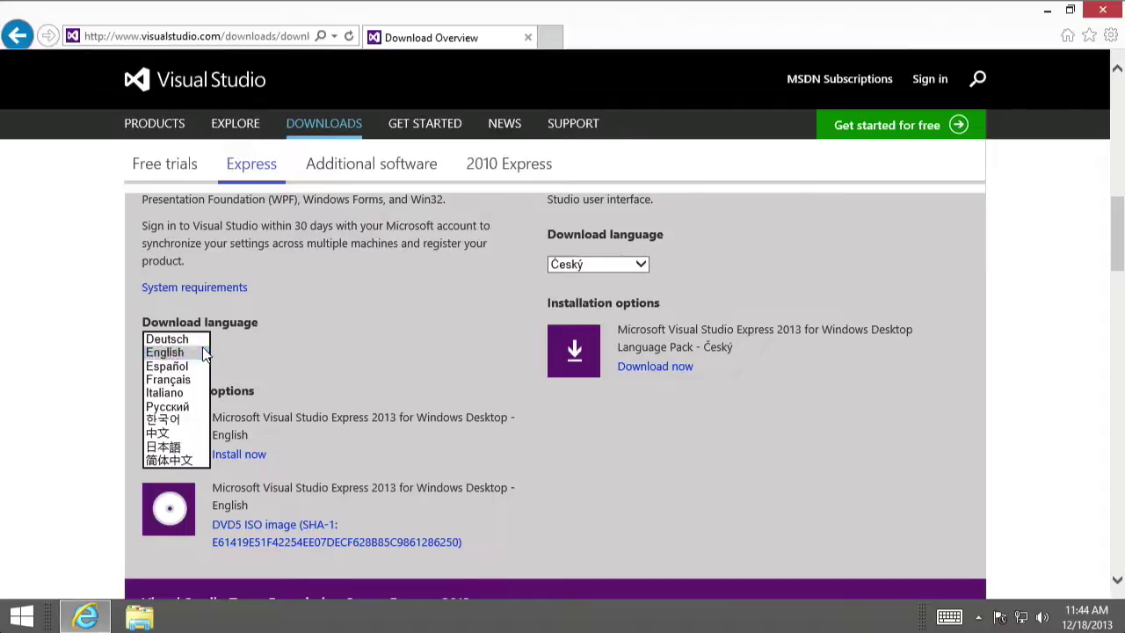
left_click(202, 352)
scroll(305, 368, "down", 1)
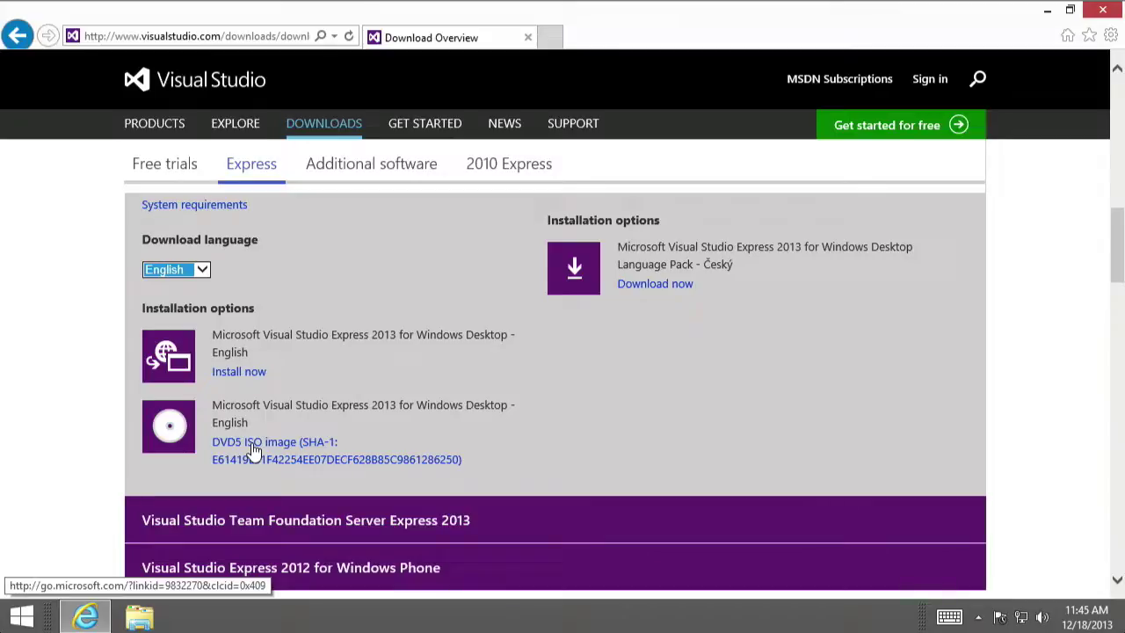
Start the English install, then sign out and back in with the Microsoft account e-mail and password.
left_click(239, 372)
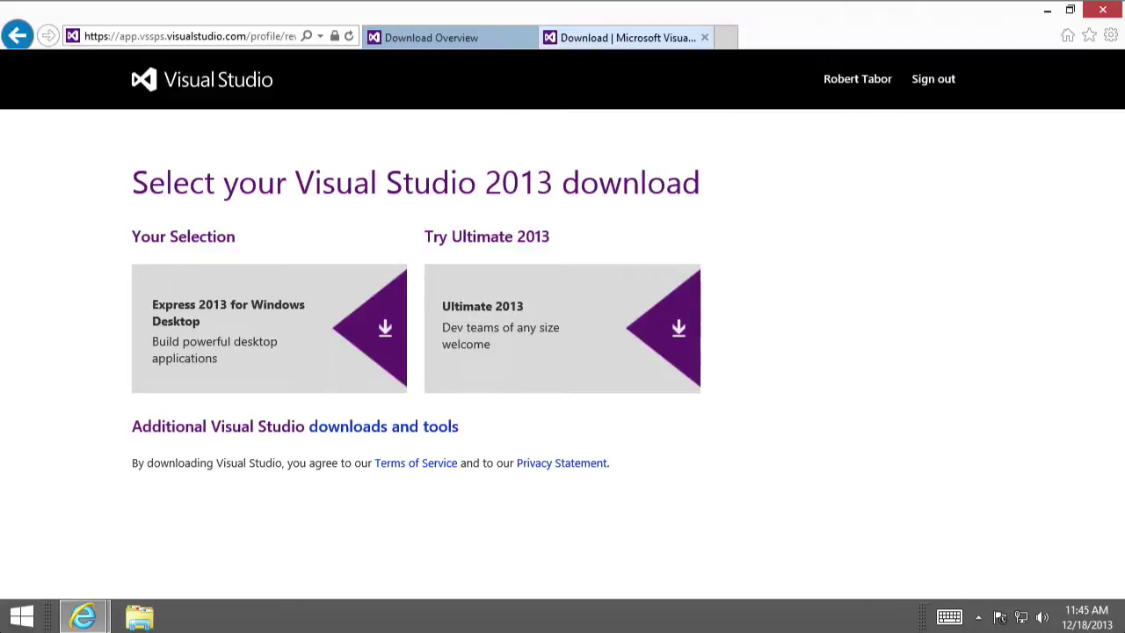
left_click(914, 84)
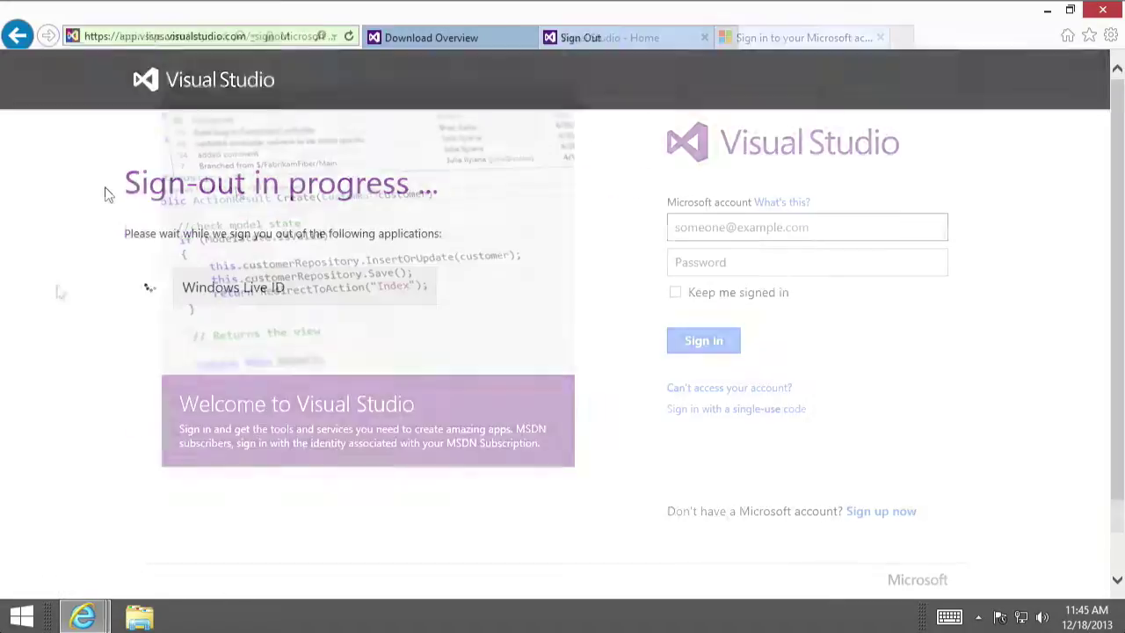
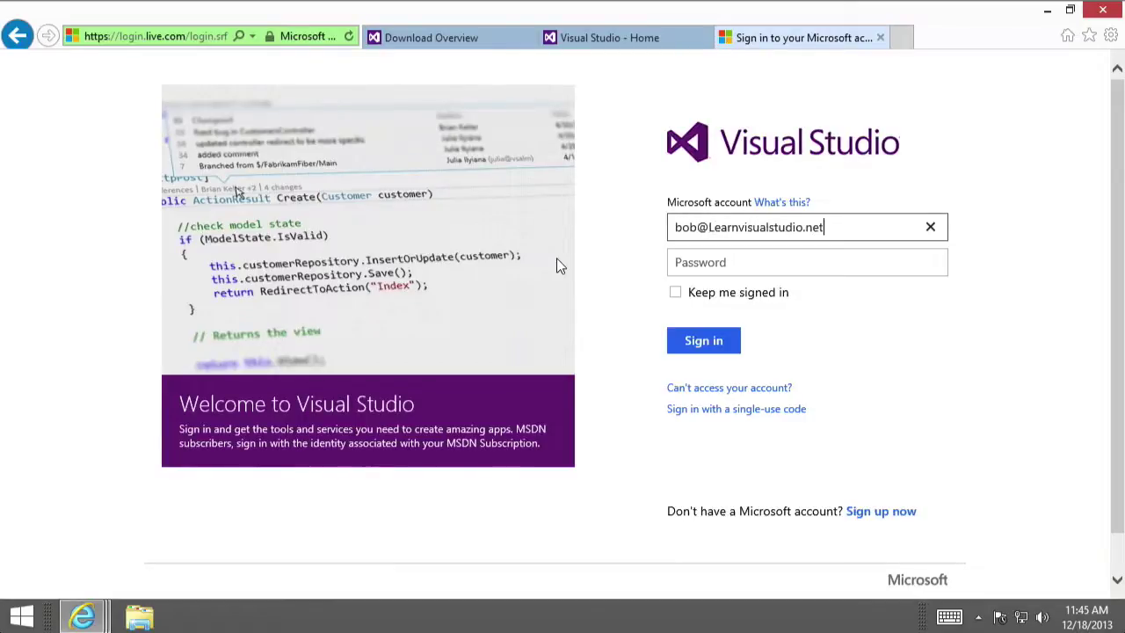
key("Tab")
type("••••••••••")
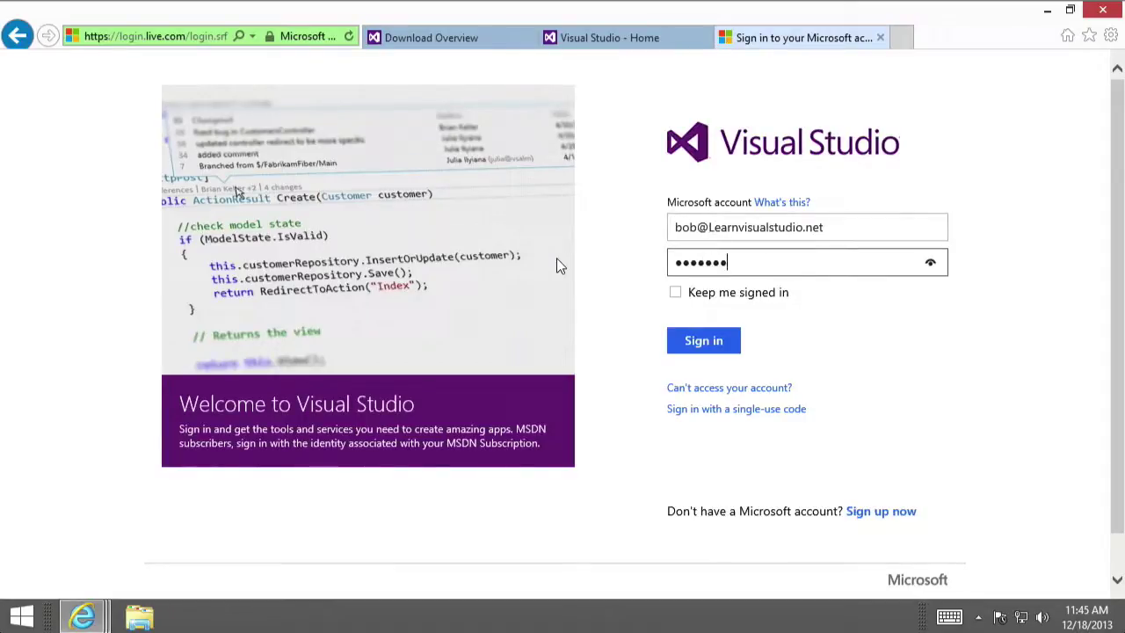
left_click(696, 346)
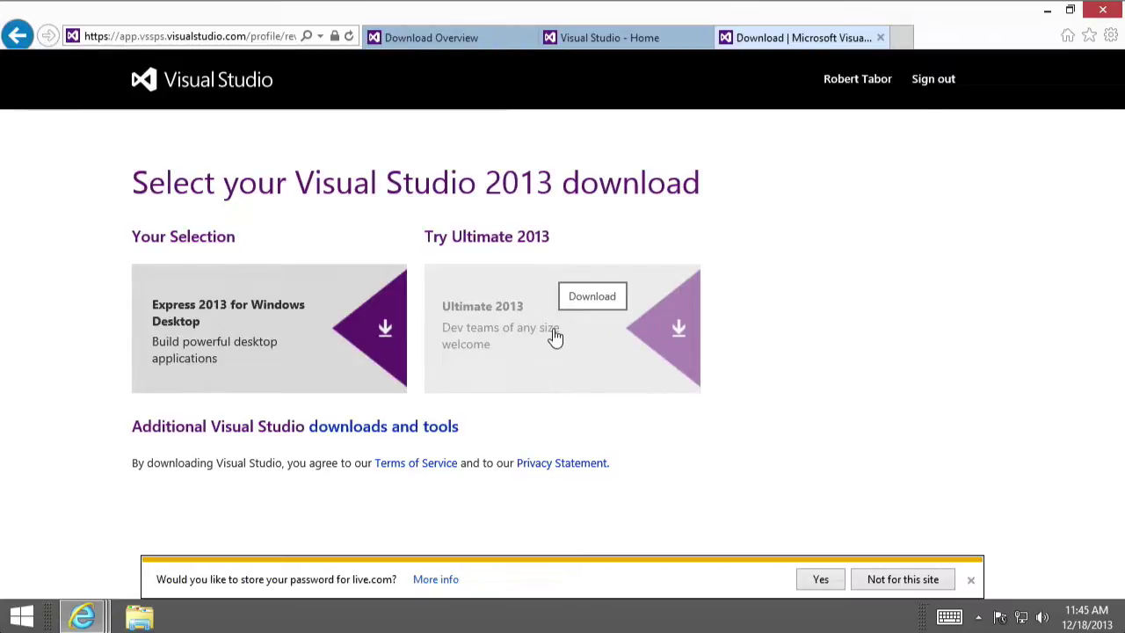
Download the Express 2013 for Windows Desktop installer and run it from the download bar.
left_click(368, 337)
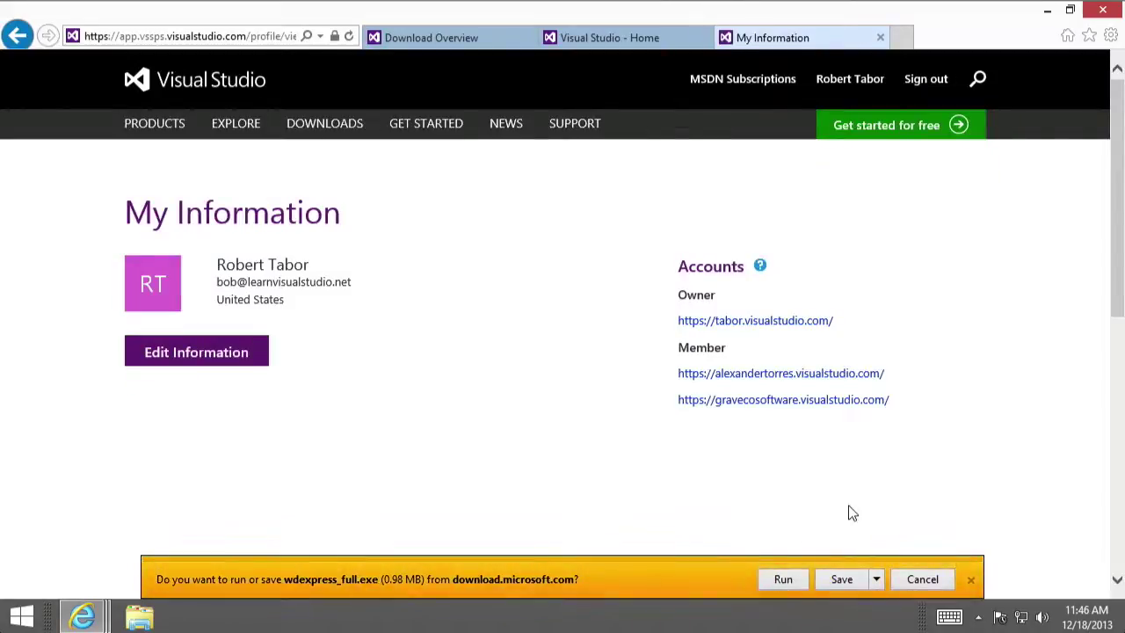
left_click(782, 582)
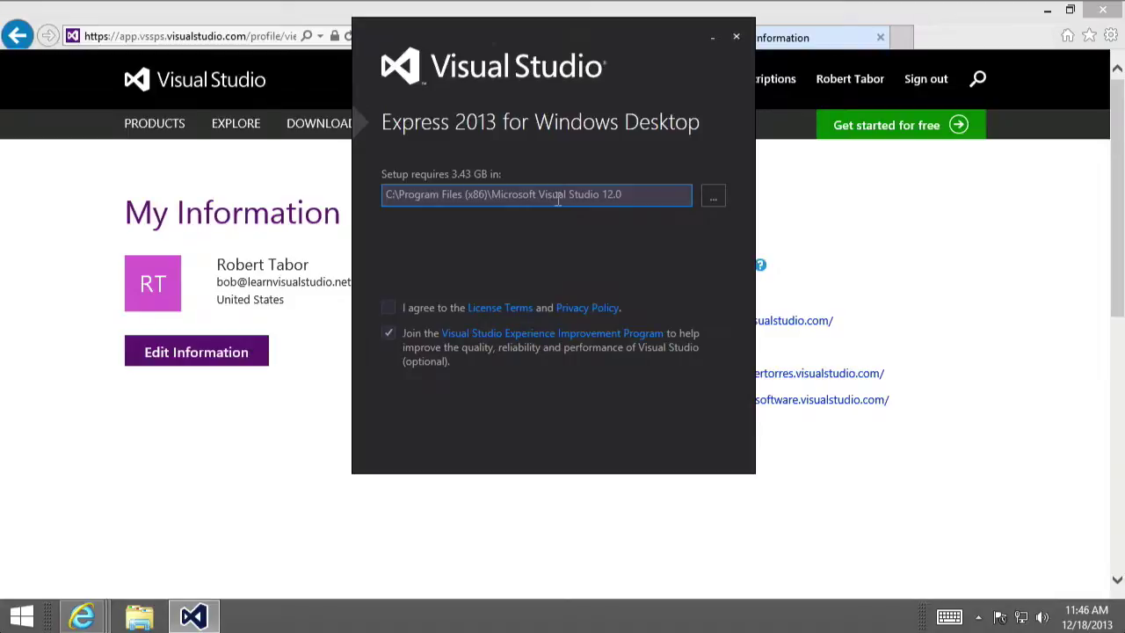
Agree to the License Terms and Privacy Policy and start the Visual Studio Express 2013 installation.
left_click(388, 308)
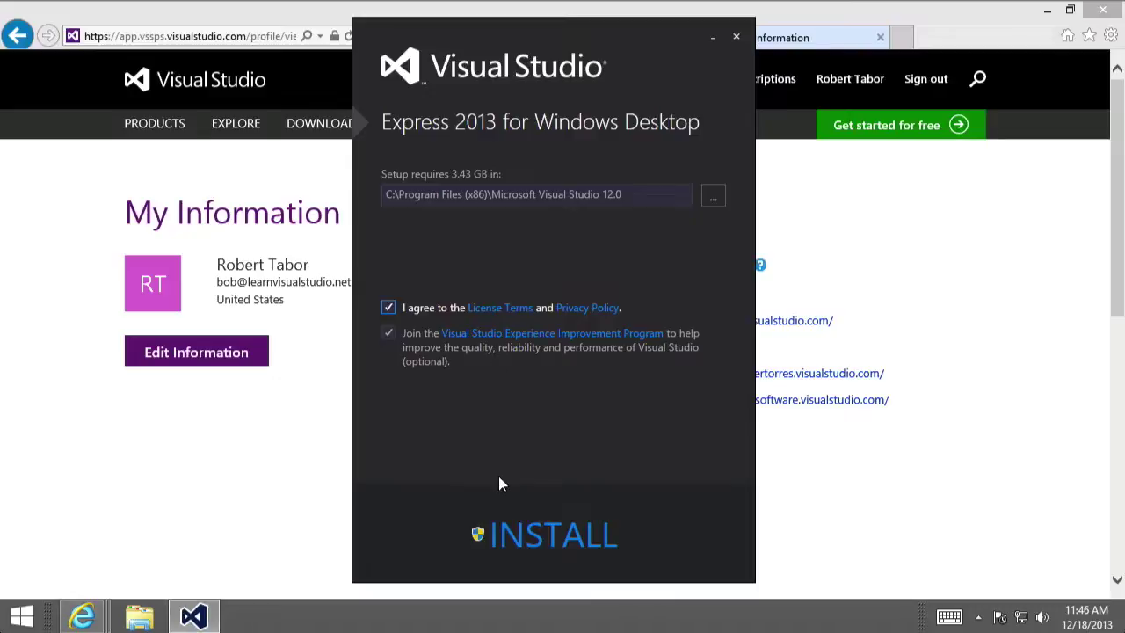
left_click(543, 543)
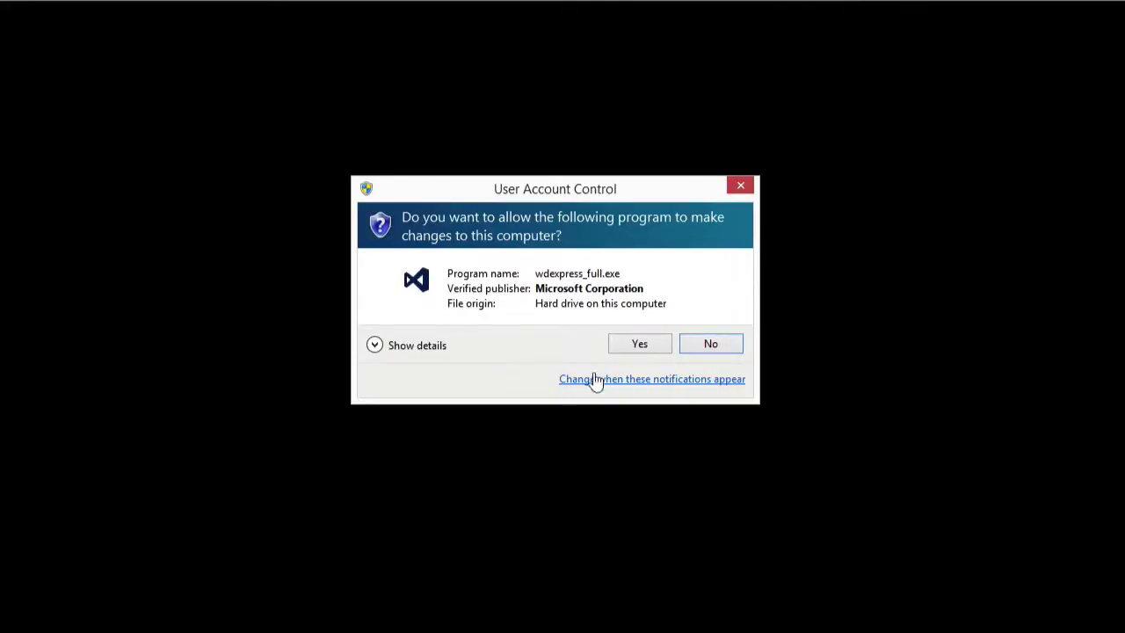
Approve the User Account Control prompt for wdexpress_full.exe so setup completes.
left_click(634, 350)
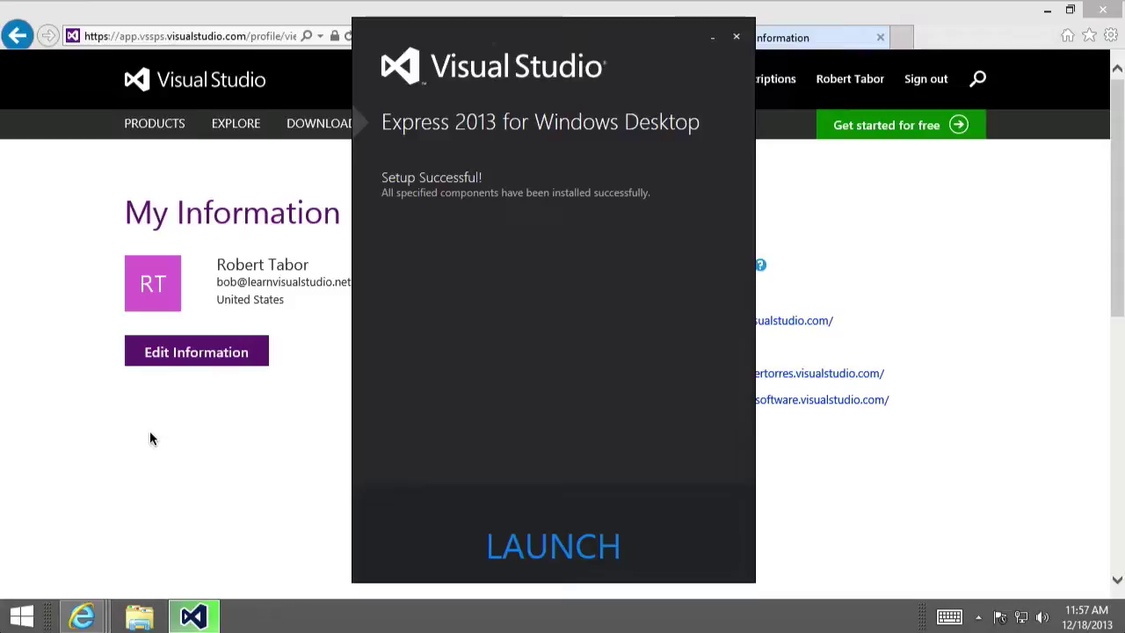
Launch Visual Studio Express 2013 and sign in with the Microsoft account e-mail and password.
left_click(528, 552)
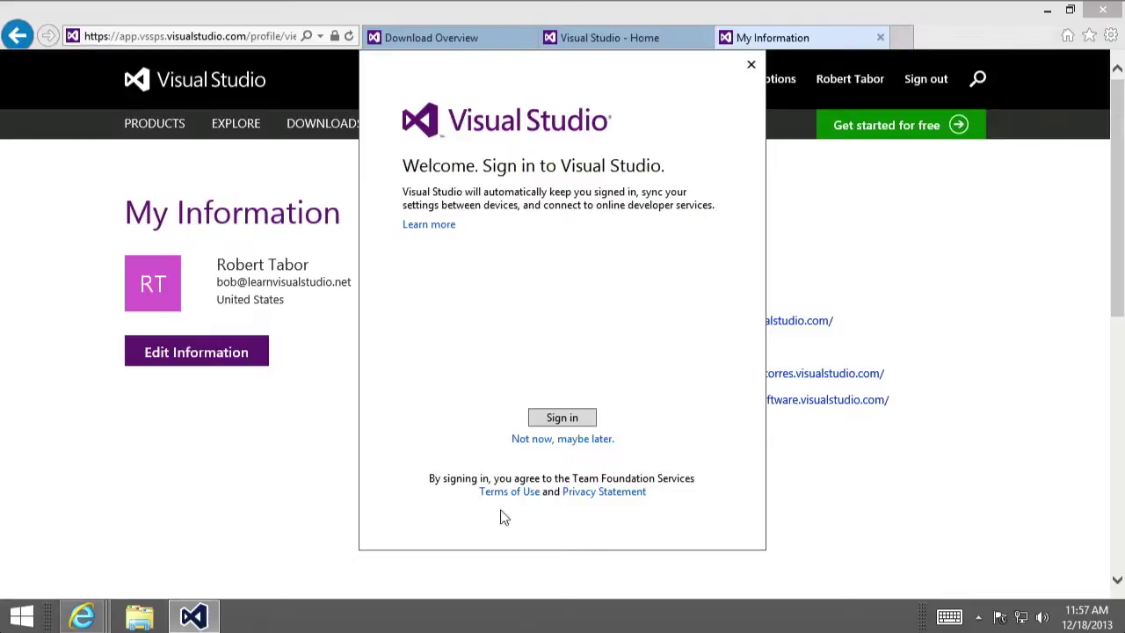
left_click(545, 422)
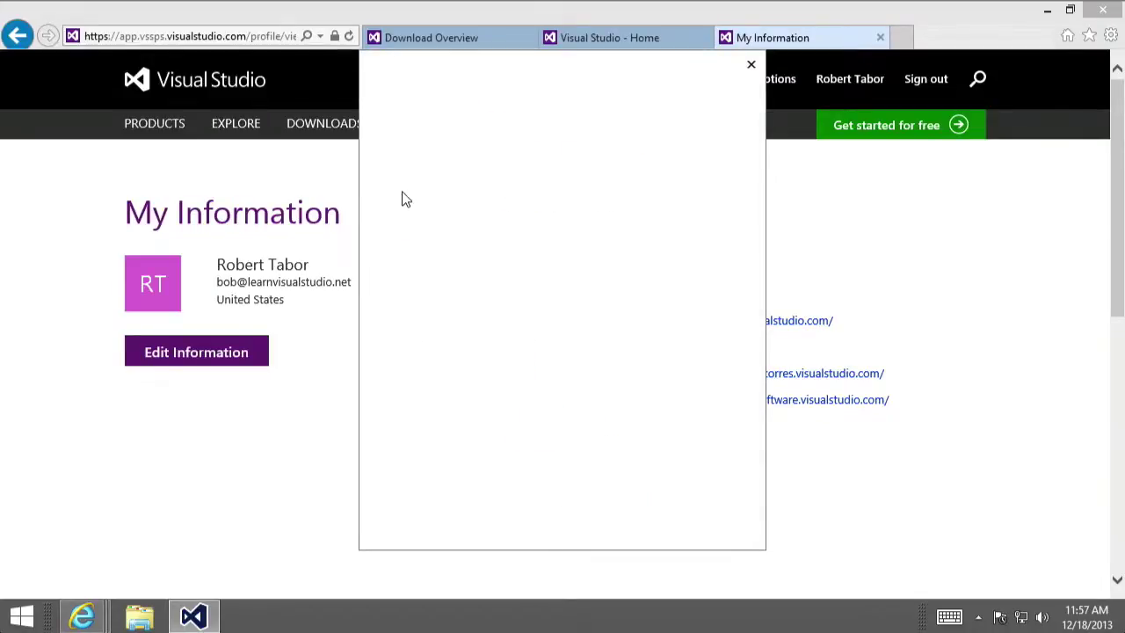
left_click(434, 198)
key("Tab")
type("**********")
key("Return")
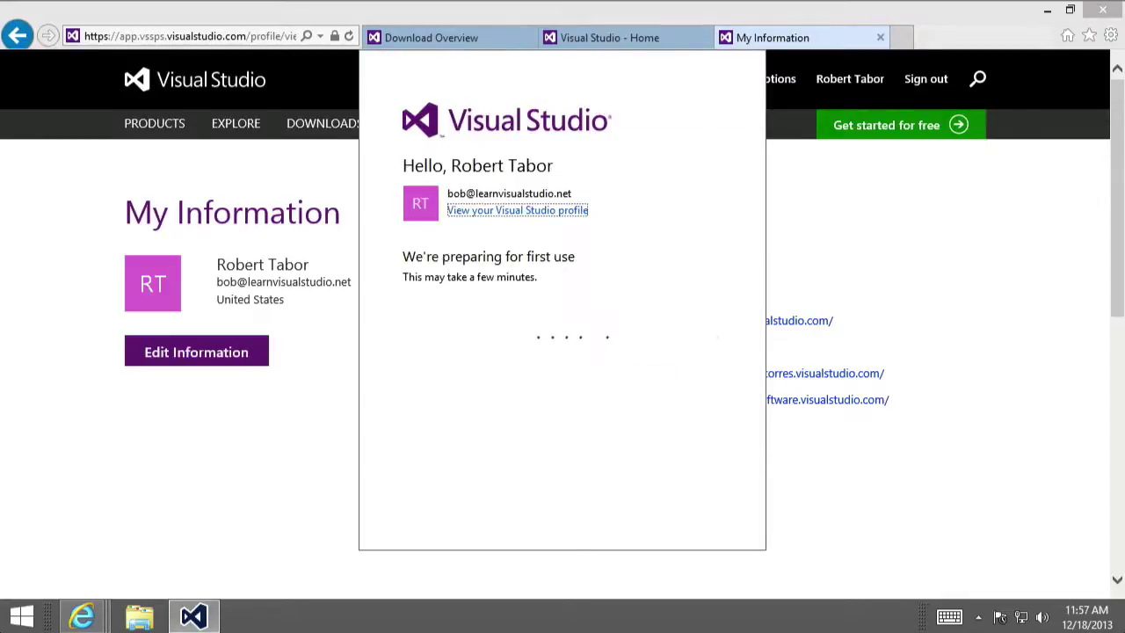